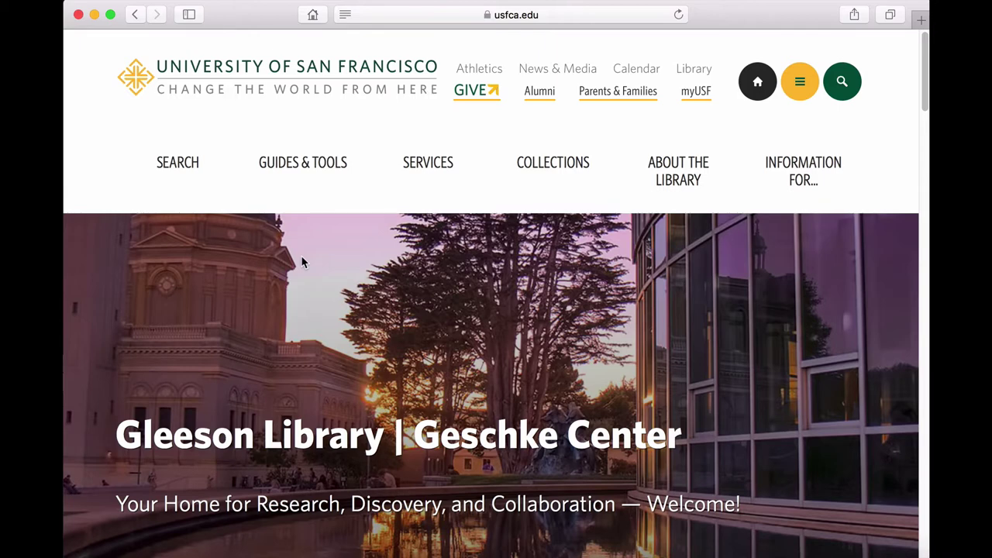
From the Gleeson Library's A–Z database list under P, open PubMed
{"action": "mouse_move", "coordinate": [180, 174]}
{"action": "left_click", "coordinate": [180, 235]}
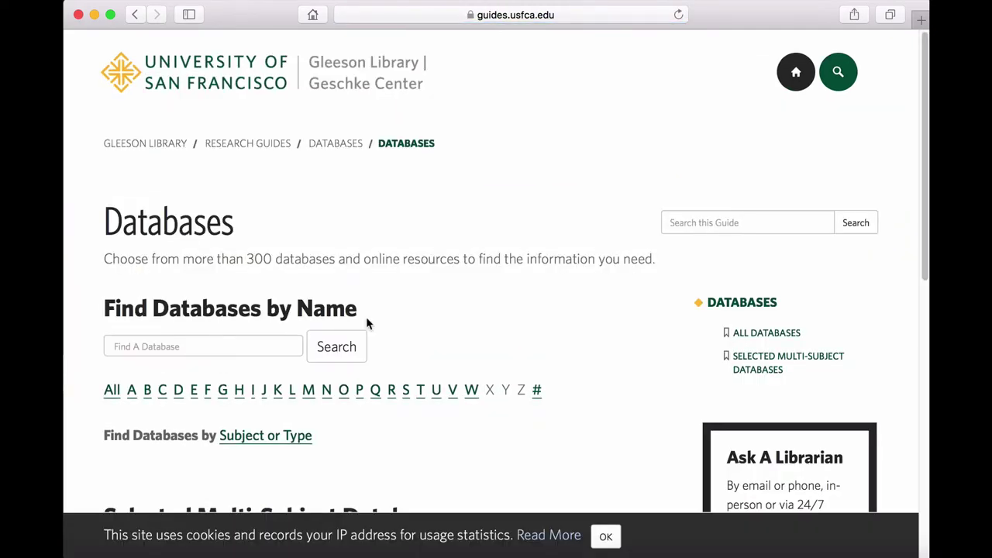
{"action": "left_click", "coordinate": [361, 391]}
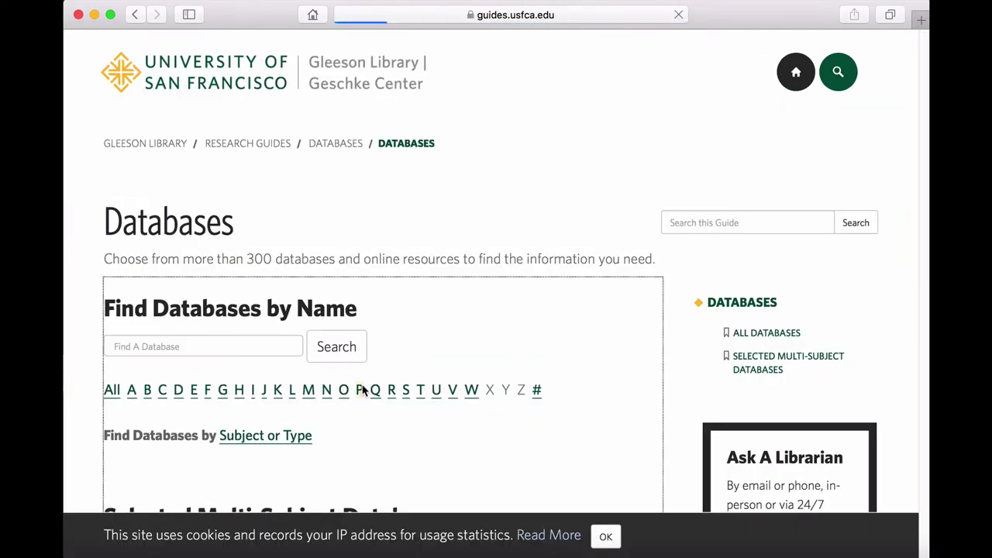
{"action": "scroll", "coordinate": [364, 391], "scroll_direction": "down", "scroll_amount": 15}
{"action": "scroll", "coordinate": [362, 387], "scroll_direction": "down", "scroll_amount": 20}
{"action": "scroll", "coordinate": [362, 381], "scroll_direction": "down", "scroll_amount": 20}
{"action": "left_click", "coordinate": [148, 220]}
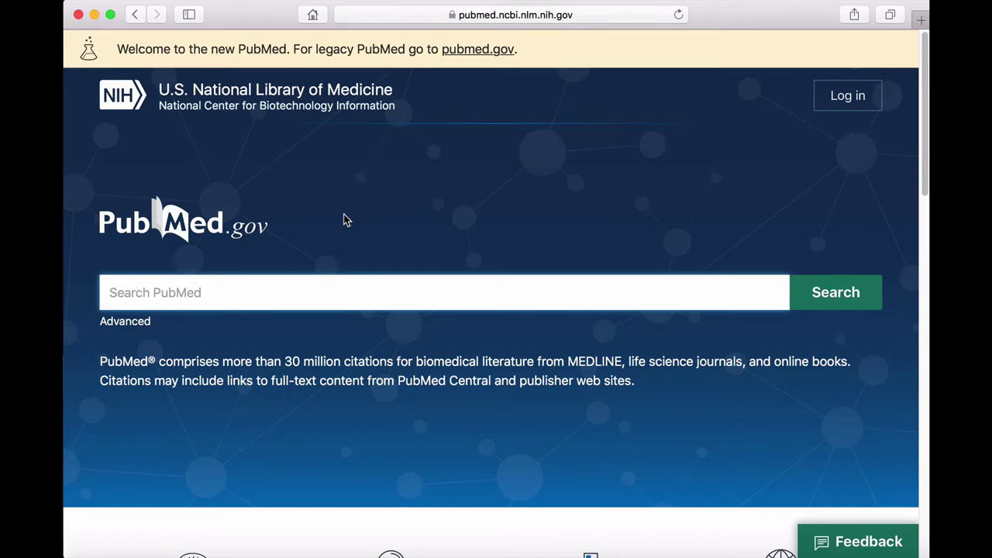
Search PubMed for 'discharge planning cardiac surgery' and drag the year range to start at 2014
{"action": "type", "text": "discharg"}
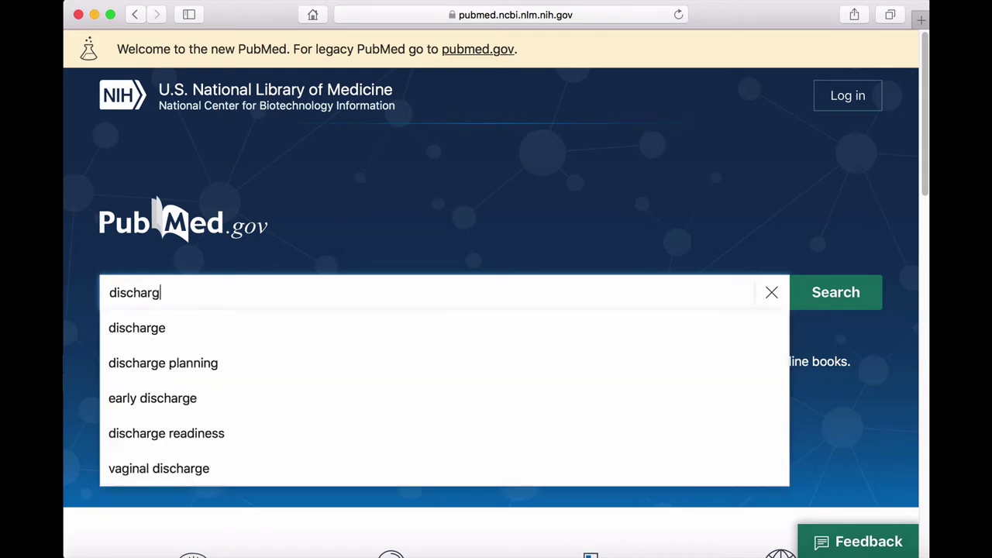
{"action": "type", "text": "e planning"}
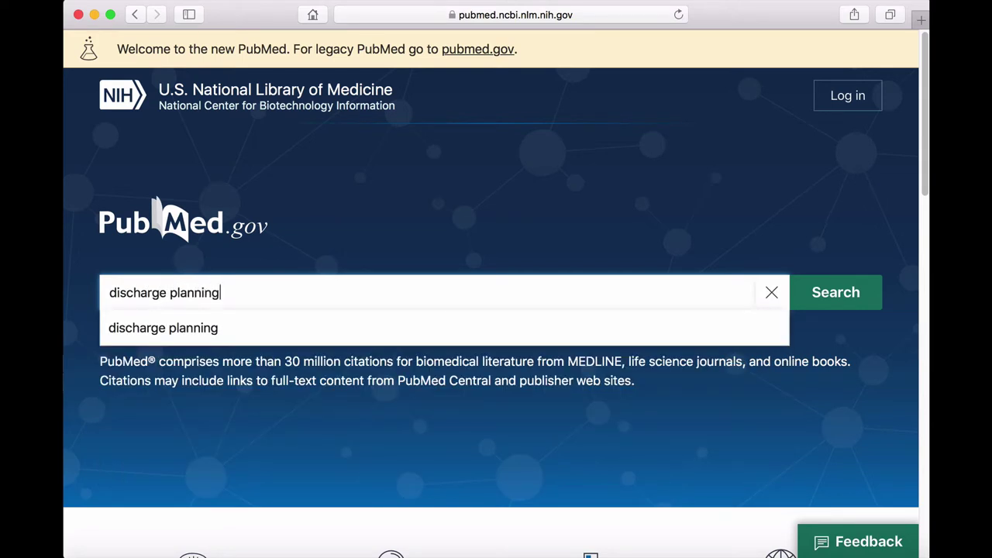
{"action": "type", "text": " card"}
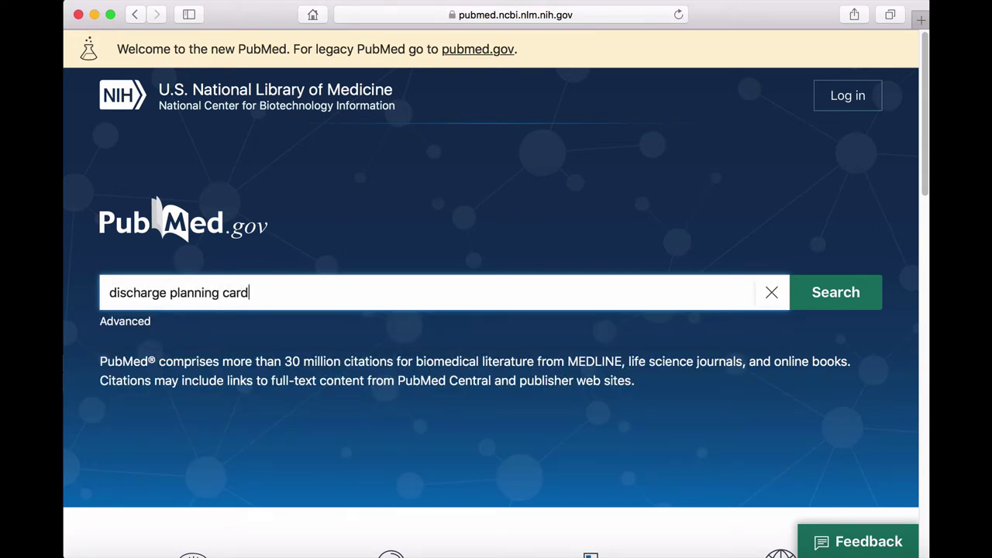
{"action": "type", "text": "iac surgery"}
{"action": "key", "text": "Return"}
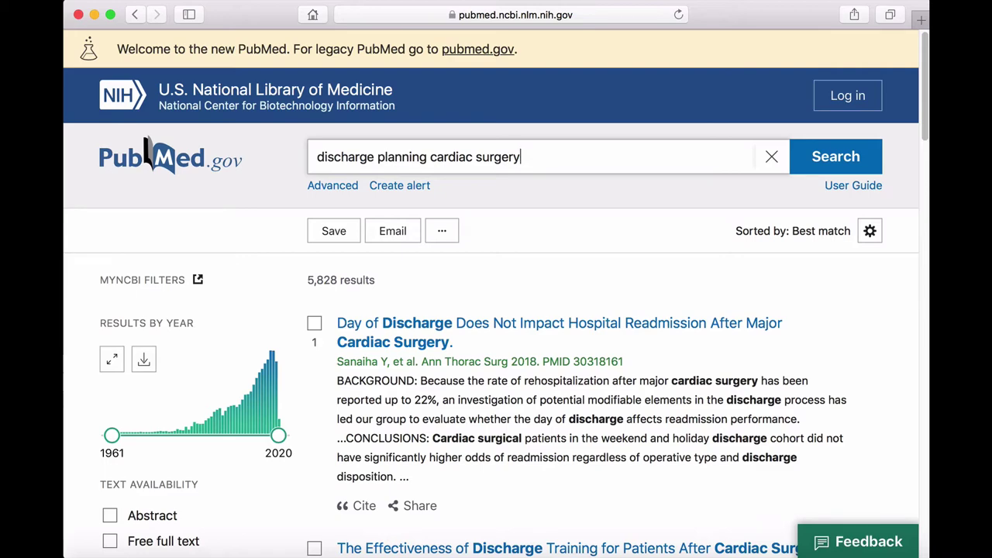
{"action": "scroll", "coordinate": [124, 434], "scroll_direction": "down", "scroll_amount": 1}
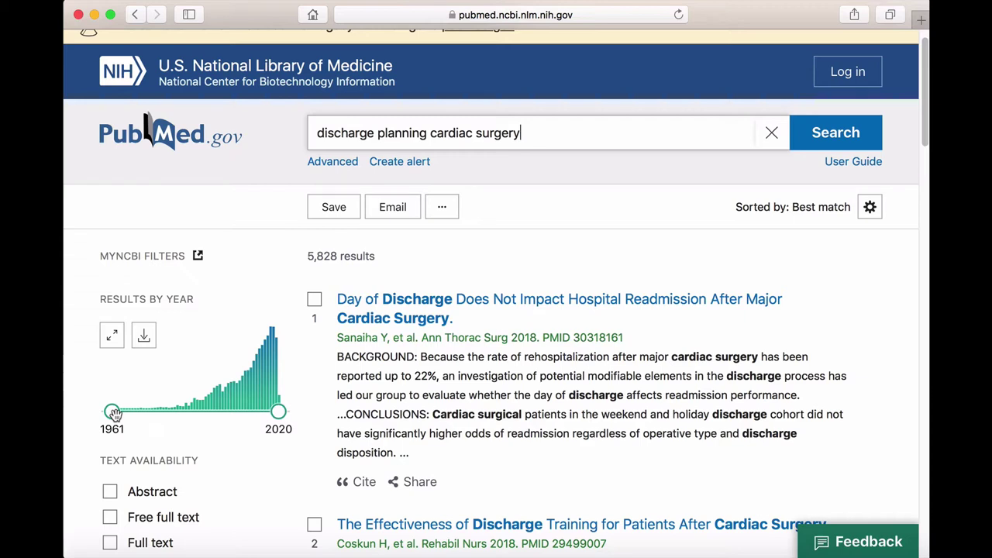
{"action": "left_click_drag", "start_coordinate": [113, 413], "coordinate": [263, 413]}
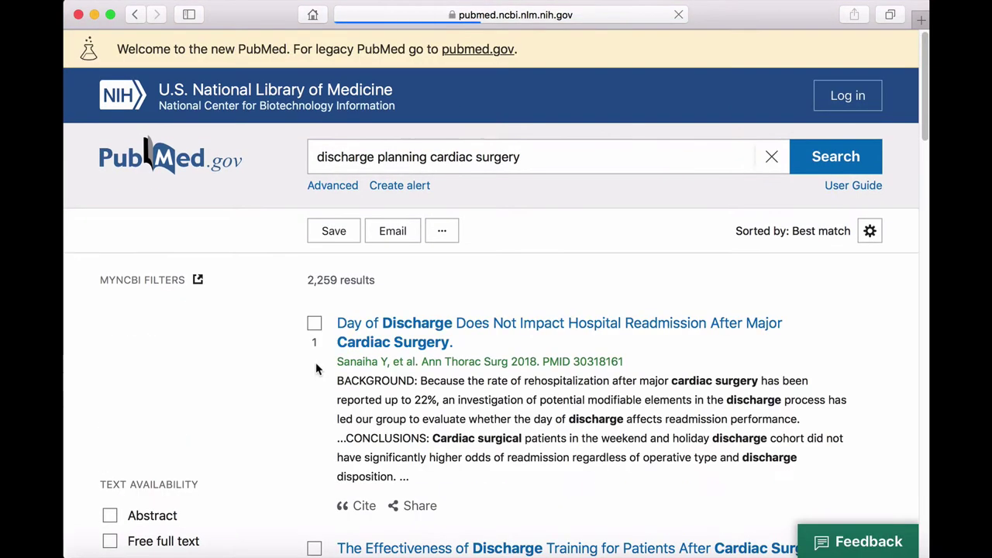
Open the Additional filters dialog from the bottom of the results sidebar
{"action": "scroll", "coordinate": [375, 385], "scroll_direction": "down", "scroll_amount": 5}
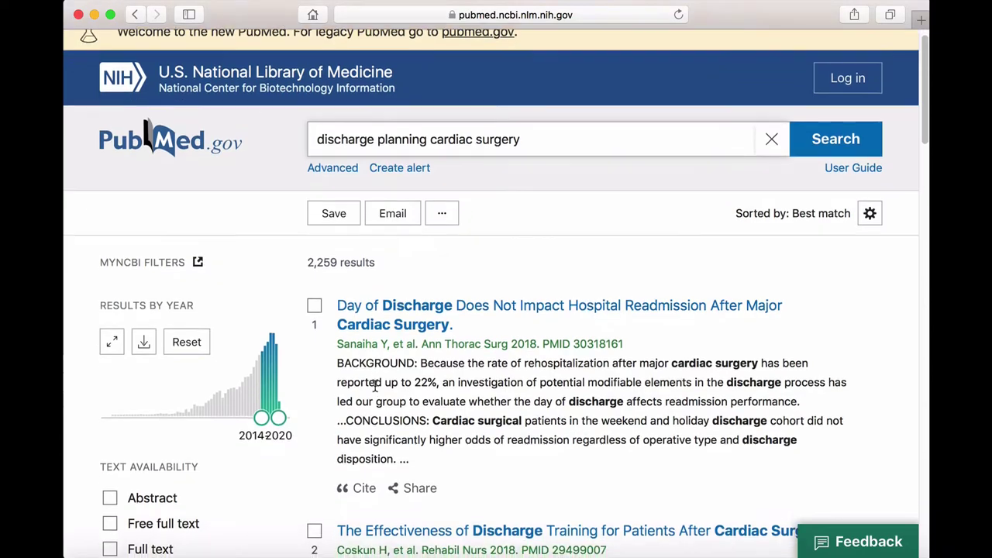
{"action": "scroll", "coordinate": [375, 385], "scroll_direction": "down", "scroll_amount": 7}
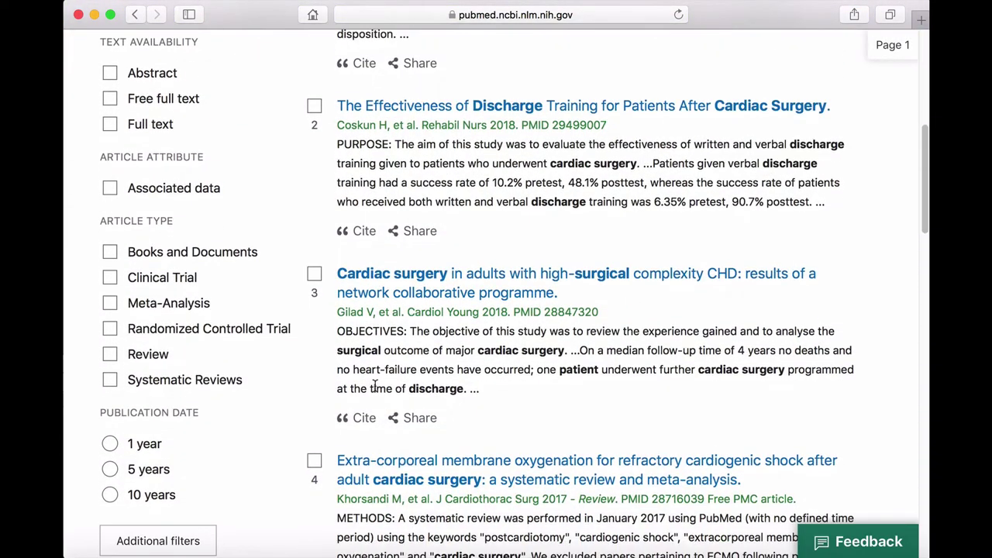
{"action": "scroll", "coordinate": [374, 387], "scroll_direction": "down", "scroll_amount": 1}
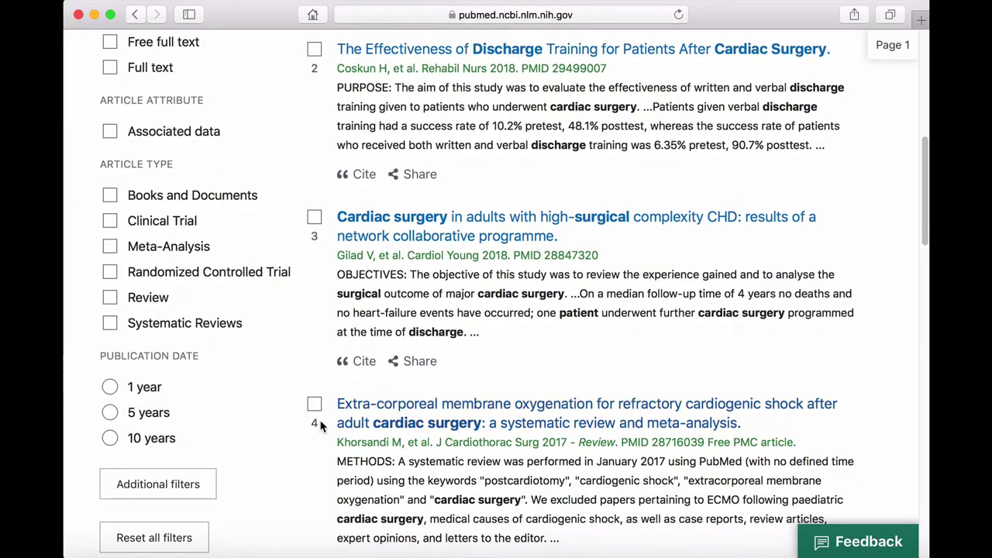
{"action": "left_click", "coordinate": [177, 484]}
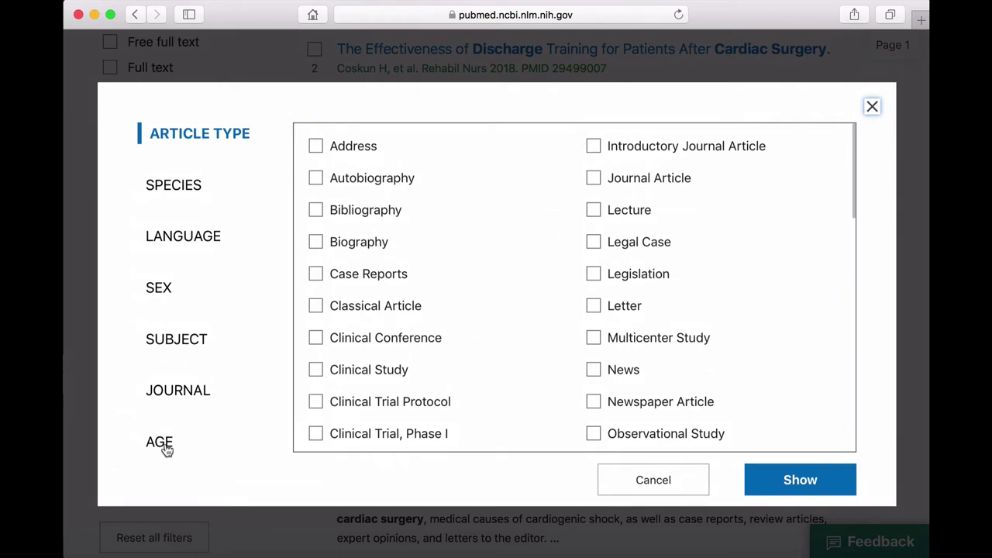
Add and apply the Aged: 65+ years age filter, leaving 1,100 results
{"action": "left_click", "coordinate": [166, 449]}
{"action": "left_click", "coordinate": [594, 306]}
{"action": "left_click", "coordinate": [789, 477]}
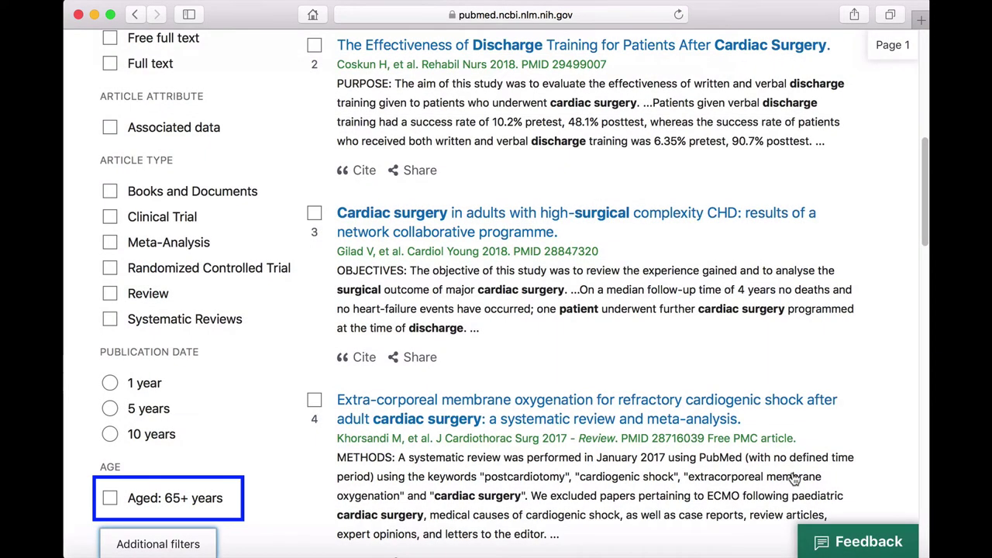
{"action": "scroll", "coordinate": [624, 529], "scroll_direction": "down", "scroll_amount": 2}
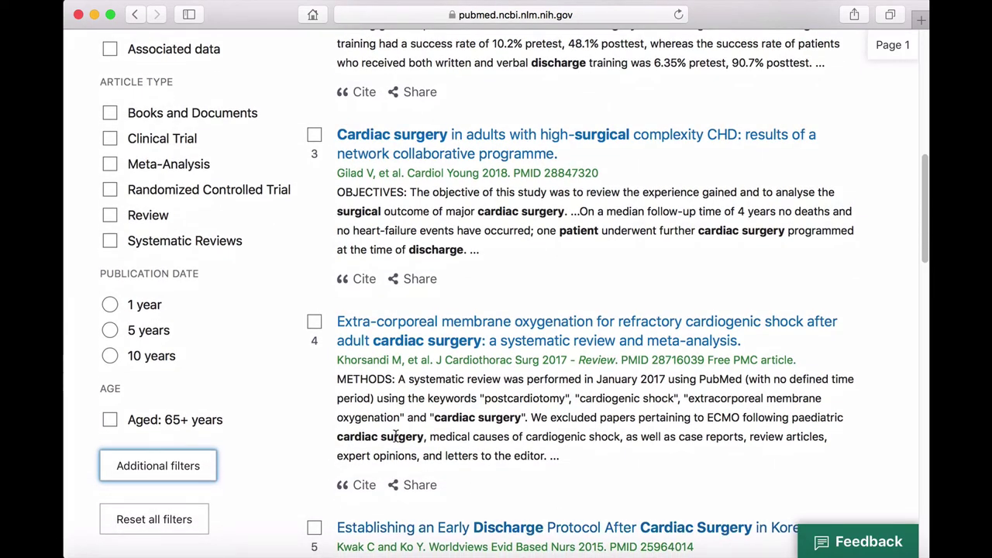
{"action": "left_click", "coordinate": [110, 420]}
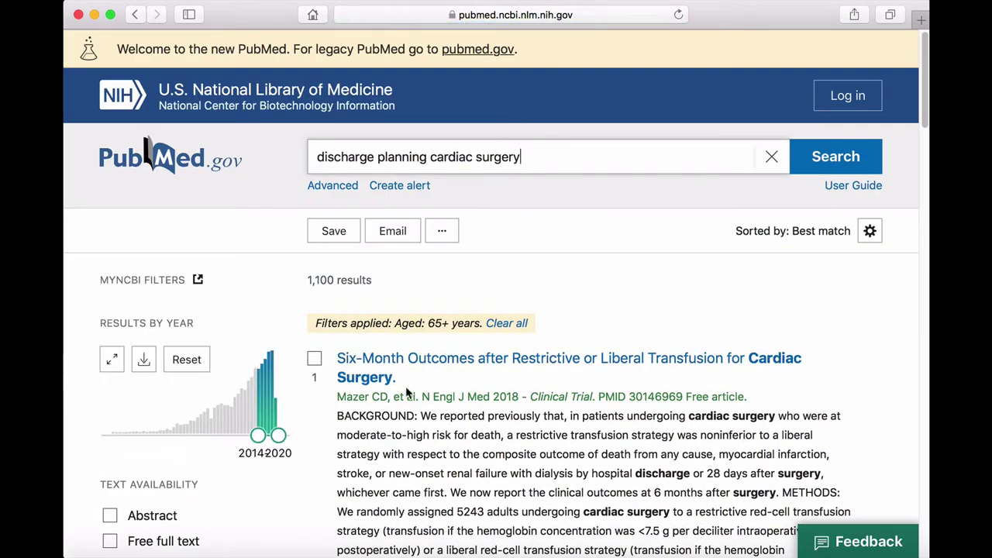
{"action": "scroll", "coordinate": [418, 383], "scroll_direction": "down", "scroll_amount": 3}
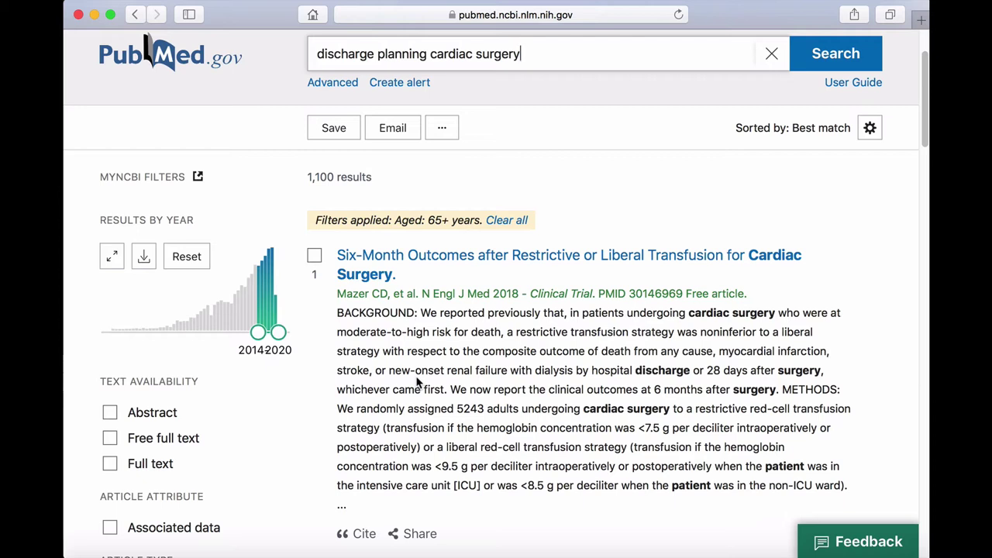
Send the first result, the 2018 NEJM transfusion trial, to the clipboard and review the results
{"action": "left_click", "coordinate": [314, 256]}
{"action": "left_click", "coordinate": [442, 129]}
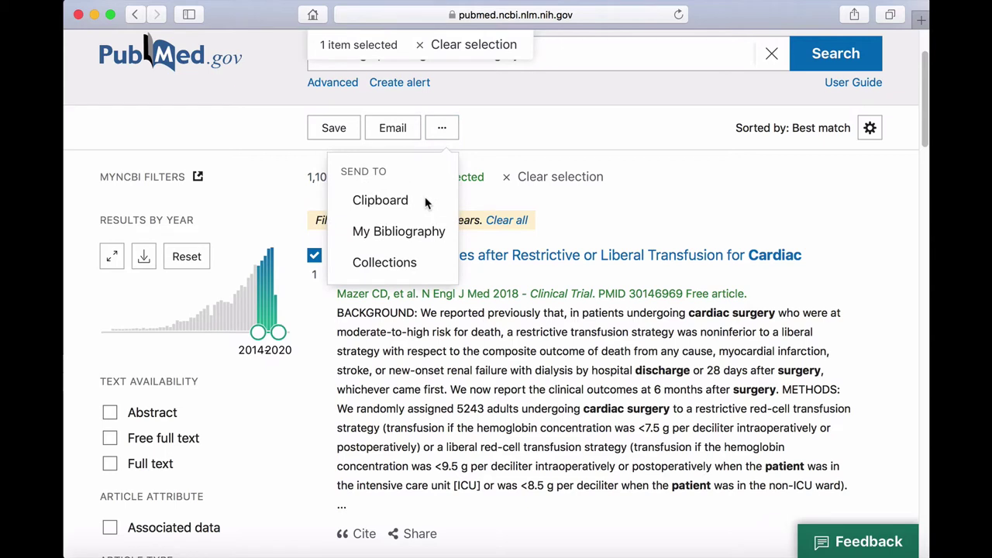
{"action": "left_click", "coordinate": [400, 203]}
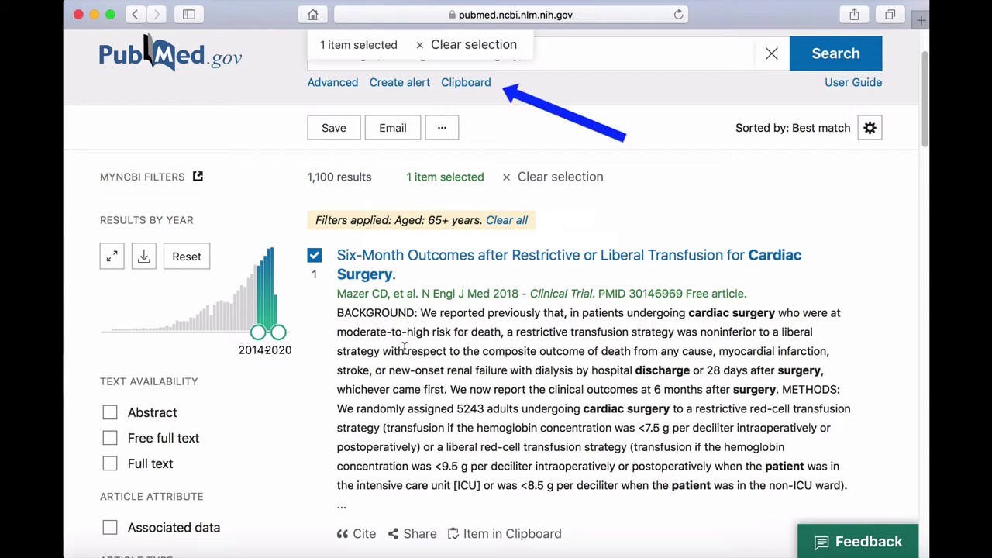
{"action": "scroll", "coordinate": [403, 349], "scroll_direction": "down", "scroll_amount": 3}
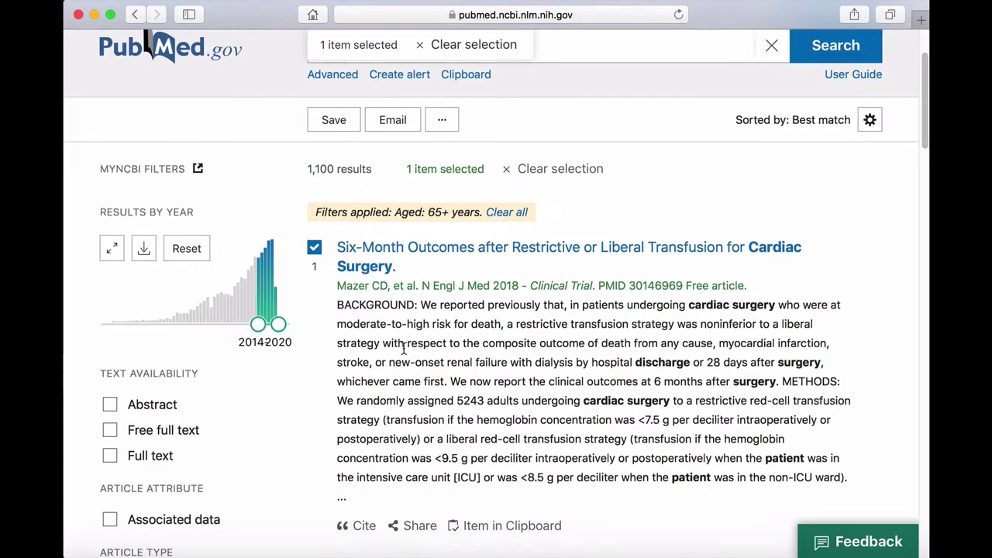
{"action": "scroll", "coordinate": [403, 349], "scroll_direction": "down", "scroll_amount": 2}
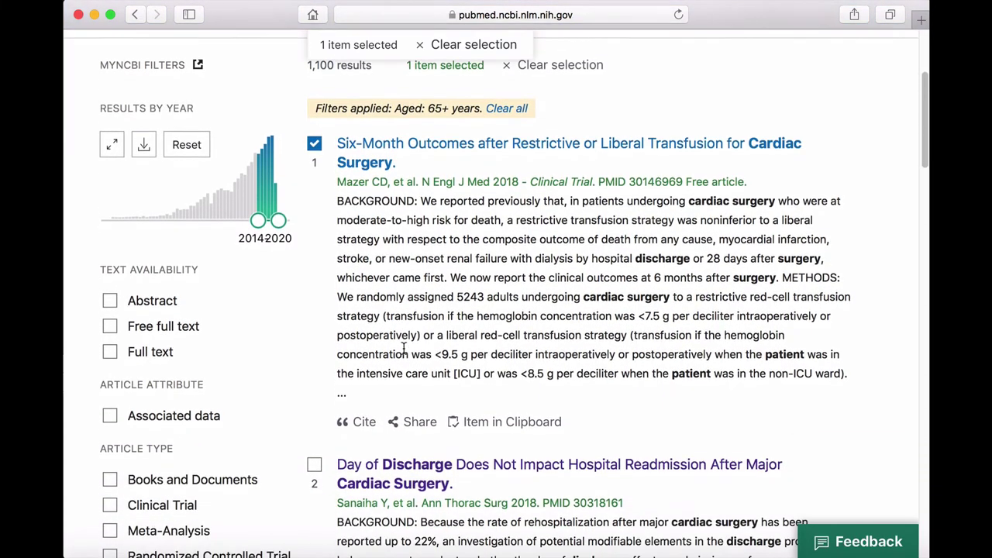
{"action": "scroll", "coordinate": [403, 349], "scroll_direction": "down", "scroll_amount": 2}
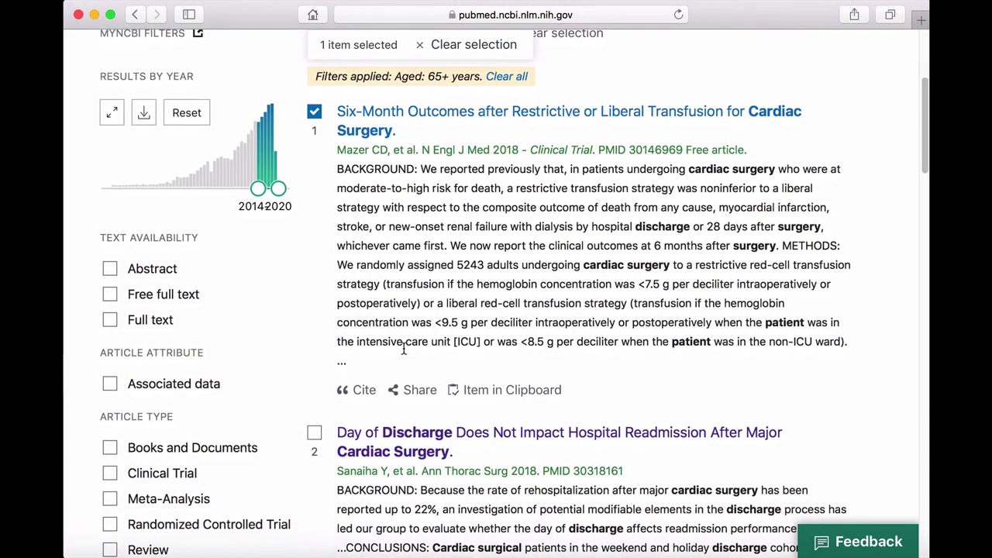
{"action": "scroll", "coordinate": [404, 354], "scroll_direction": "down", "scroll_amount": 3}
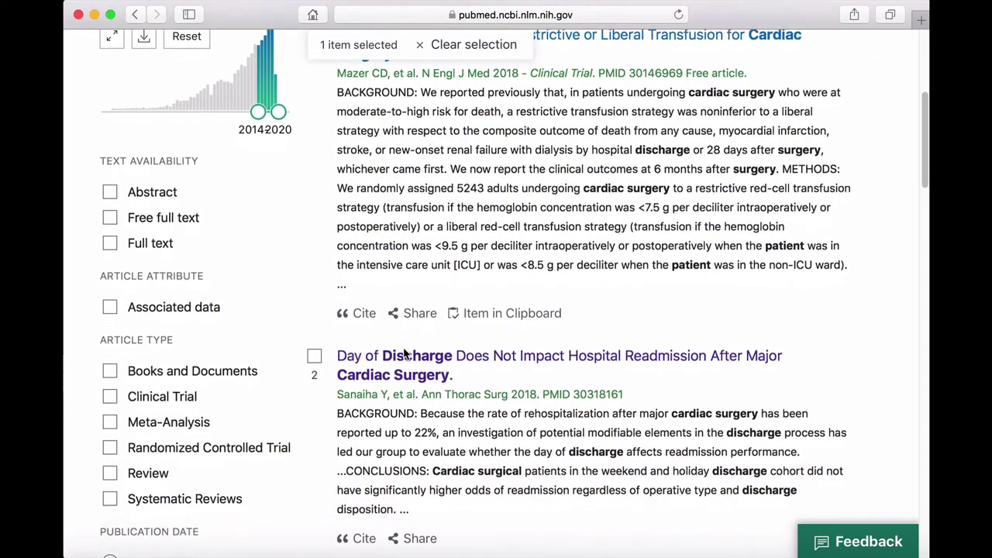
Open the 'Day of Discharge Does Not Impact Hospital Readmission' record and read its abstract
{"action": "left_click", "coordinate": [428, 335]}
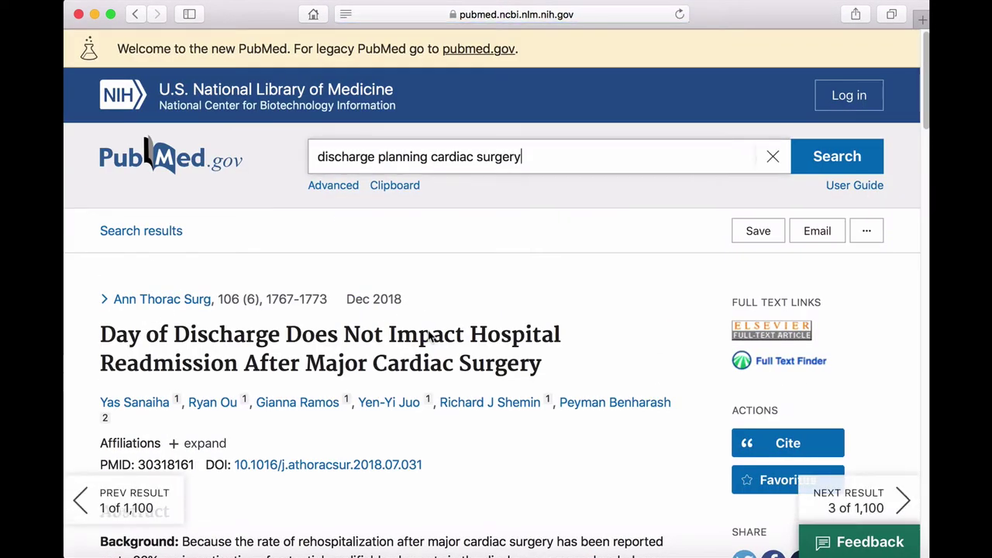
{"action": "scroll", "coordinate": [429, 335], "scroll_direction": "down", "scroll_amount": 2}
{"action": "scroll", "coordinate": [429, 335], "scroll_direction": "up", "scroll_amount": 1}
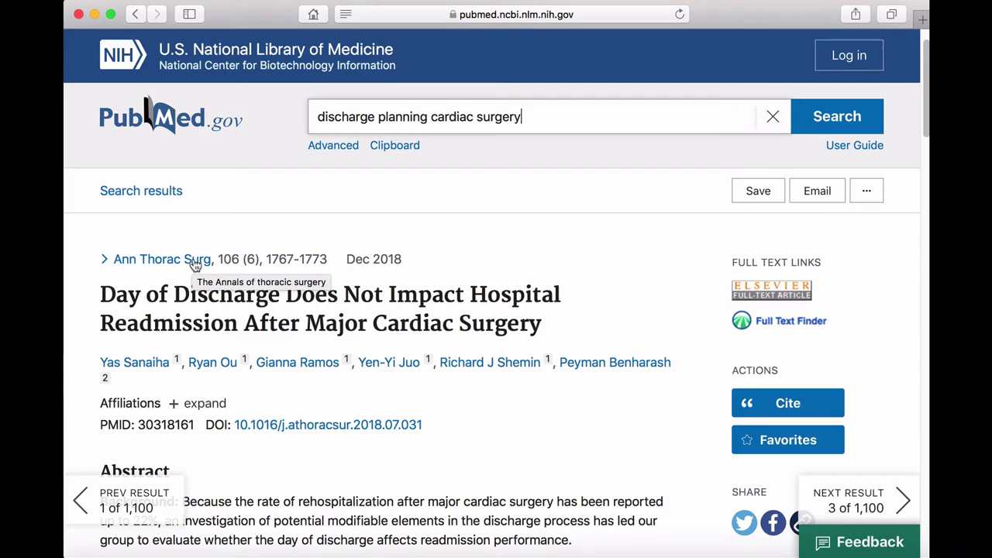
{"action": "scroll", "coordinate": [315, 354], "scroll_direction": "down", "scroll_amount": 1}
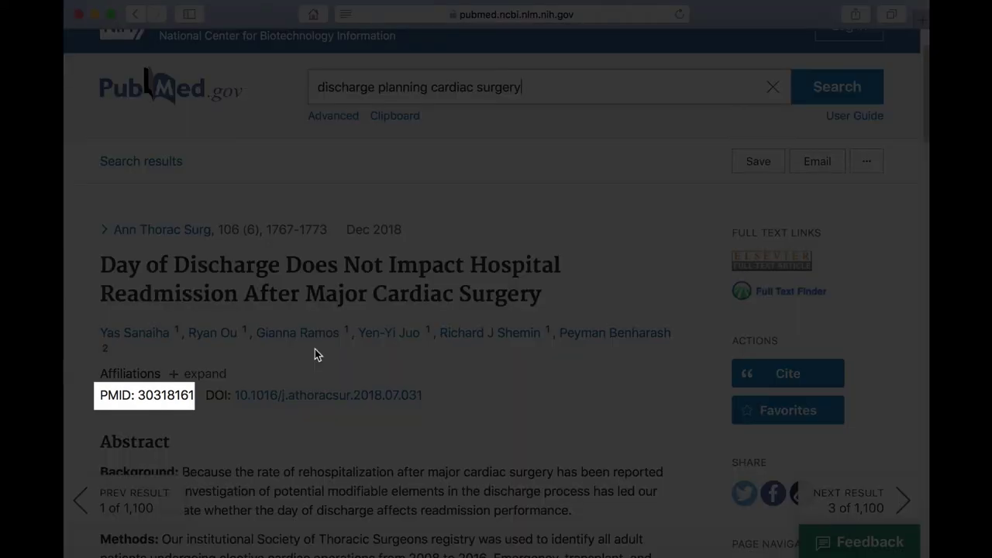
{"action": "scroll", "coordinate": [315, 355], "scroll_direction": "down", "scroll_amount": 1}
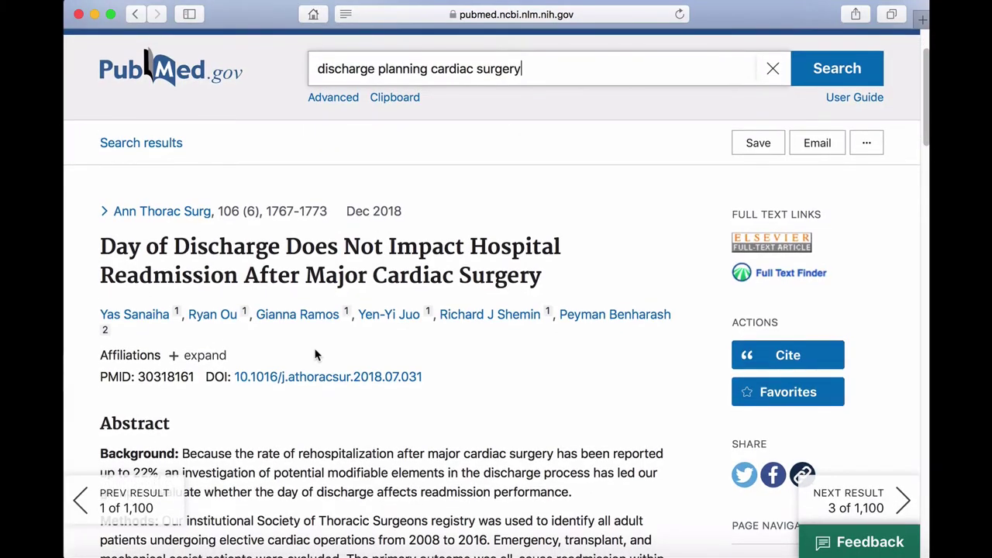
{"action": "scroll", "coordinate": [315, 355], "scroll_direction": "down", "scroll_amount": 1}
{"action": "scroll", "coordinate": [315, 355], "scroll_direction": "down", "scroll_amount": 3}
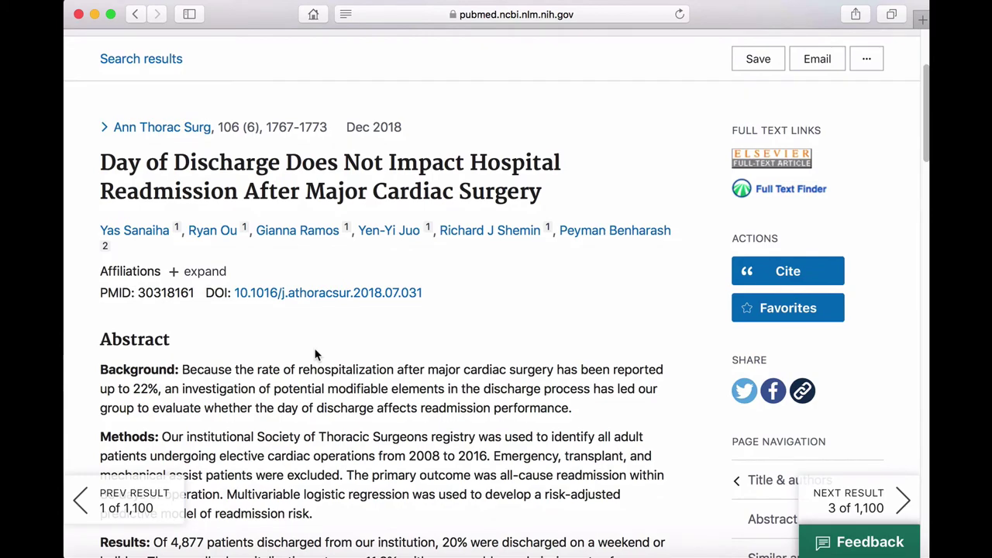
Review the similar articles and MeSH terms, then bring up the article's citation
{"action": "scroll", "coordinate": [314, 354], "scroll_direction": "down", "scroll_amount": 10}
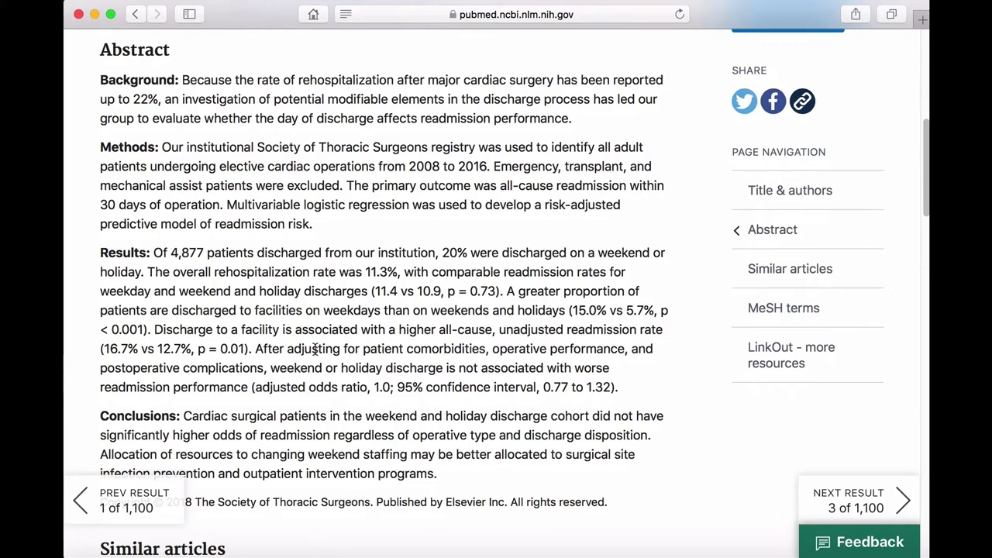
{"action": "scroll", "coordinate": [315, 350], "scroll_direction": "down", "scroll_amount": 17}
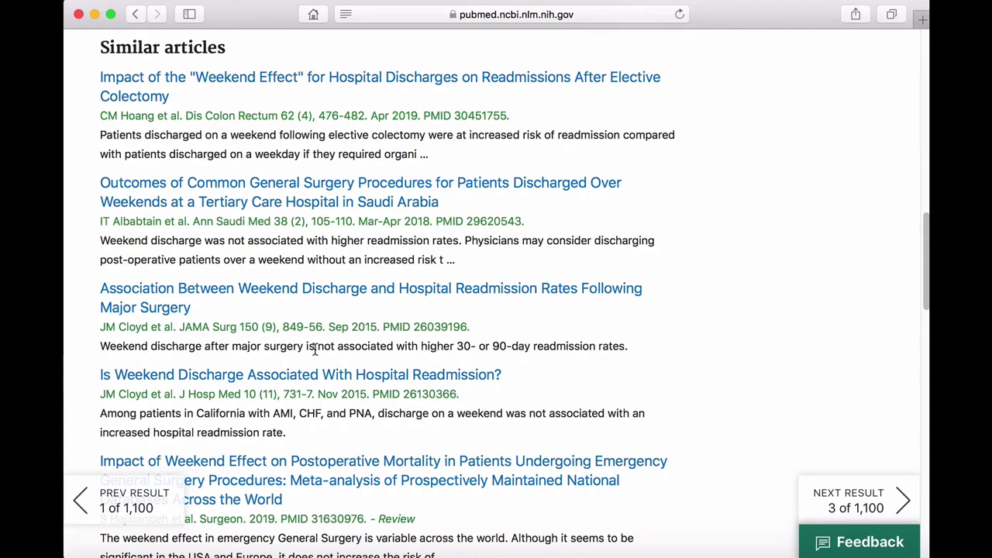
{"action": "scroll", "coordinate": [315, 350], "scroll_direction": "down", "scroll_amount": 7}
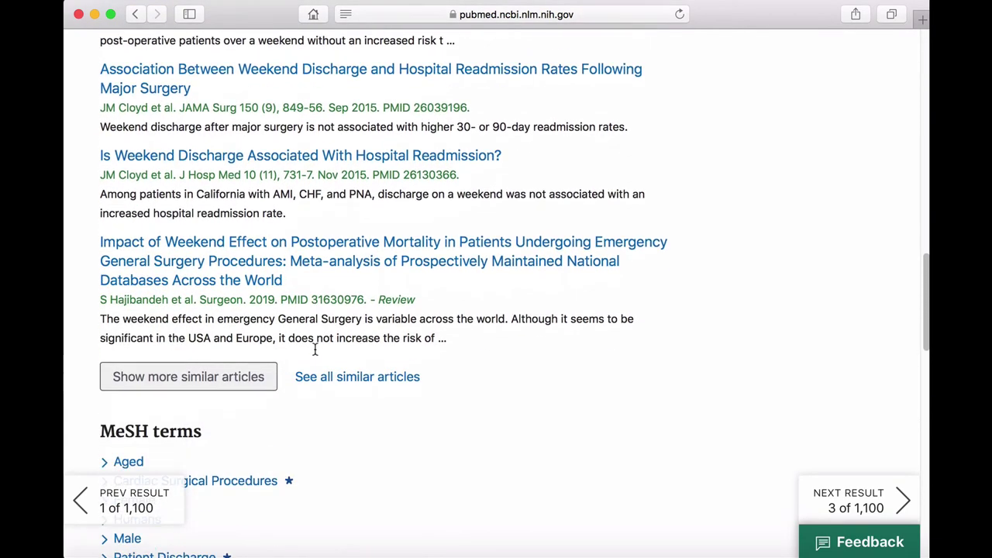
{"action": "scroll", "coordinate": [261, 438], "scroll_direction": "down", "scroll_amount": 4}
{"action": "scroll", "coordinate": [260, 438], "scroll_direction": "down", "scroll_amount": 4}
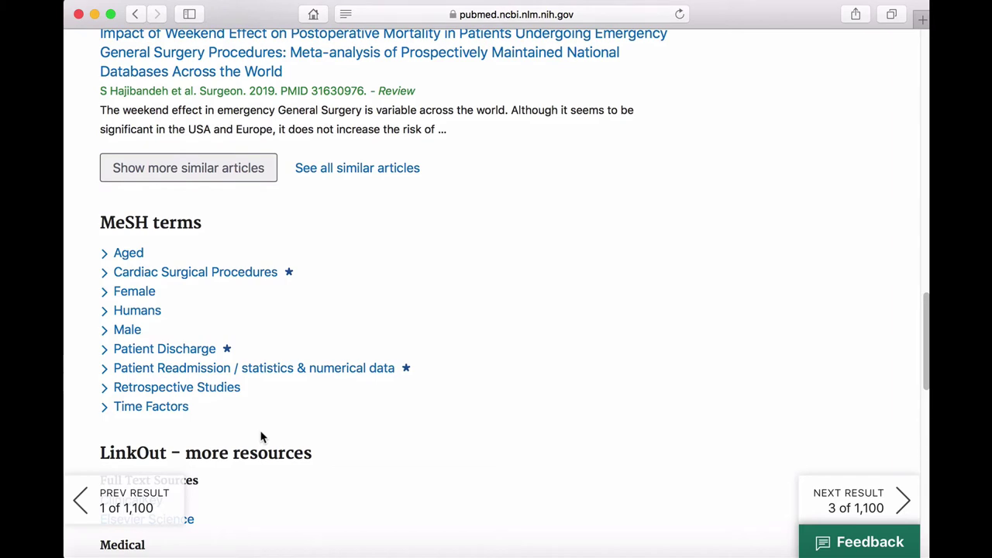
{"action": "scroll", "coordinate": [261, 438], "scroll_direction": "down", "scroll_amount": 2}
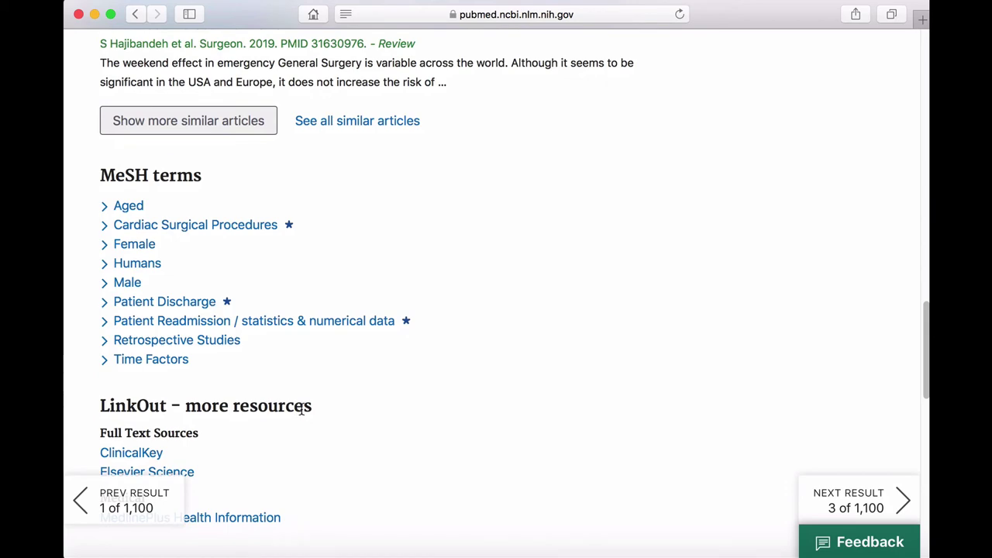
{"action": "scroll", "coordinate": [302, 411], "scroll_direction": "up", "scroll_amount": 15}
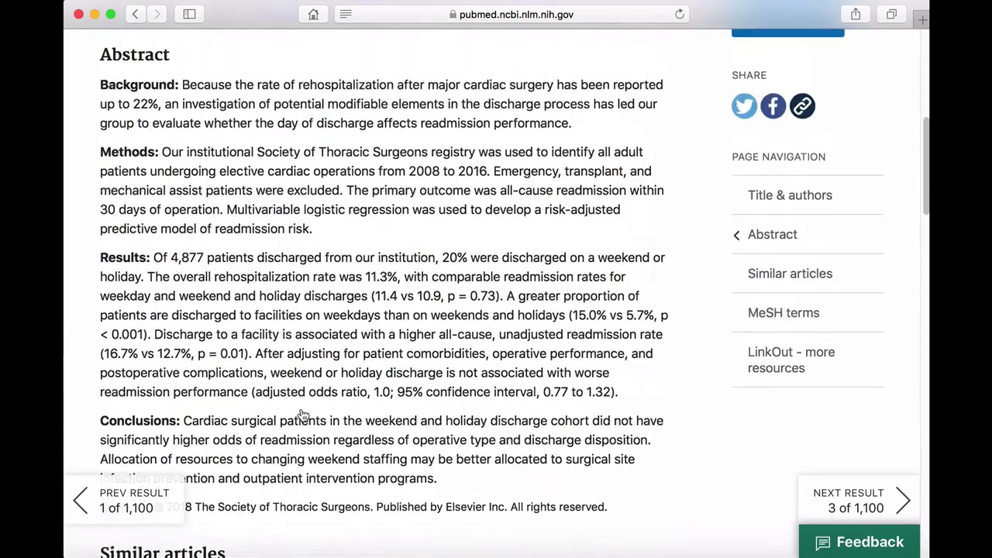
{"action": "scroll", "coordinate": [301, 411], "scroll_direction": "up", "scroll_amount": 5}
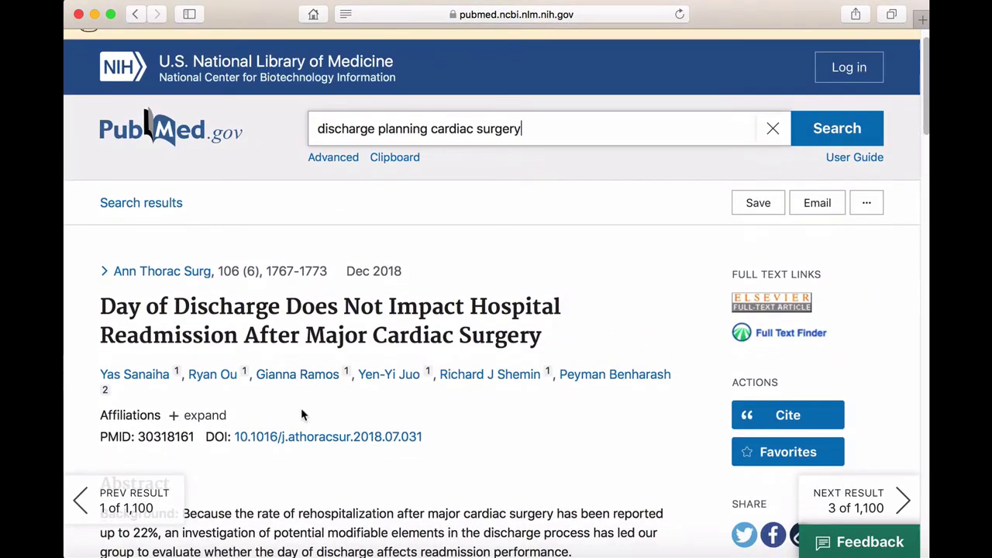
{"action": "left_click", "coordinate": [768, 419]}
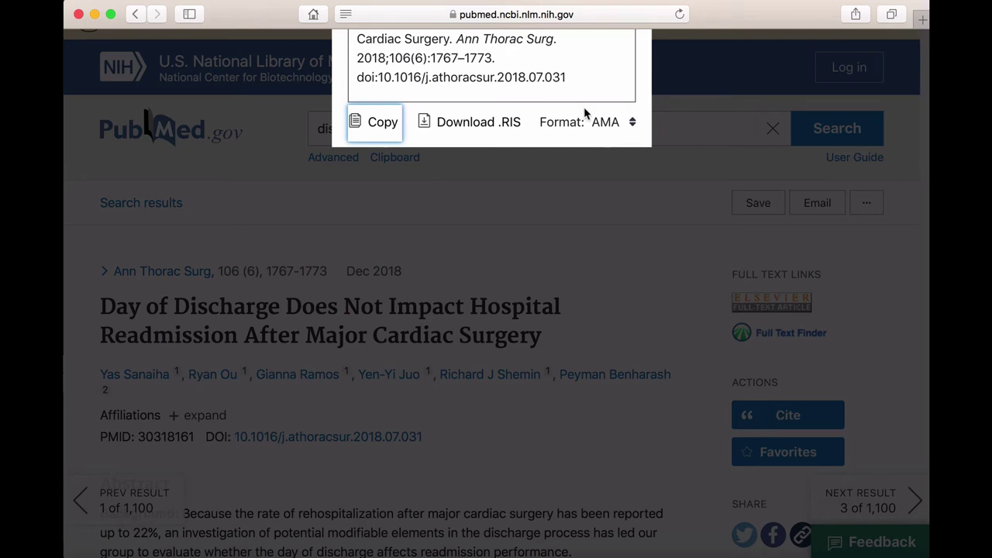
Switch the Day of Discharge citation from AMA to APA format, then close it
{"action": "left_click", "coordinate": [609, 122]}
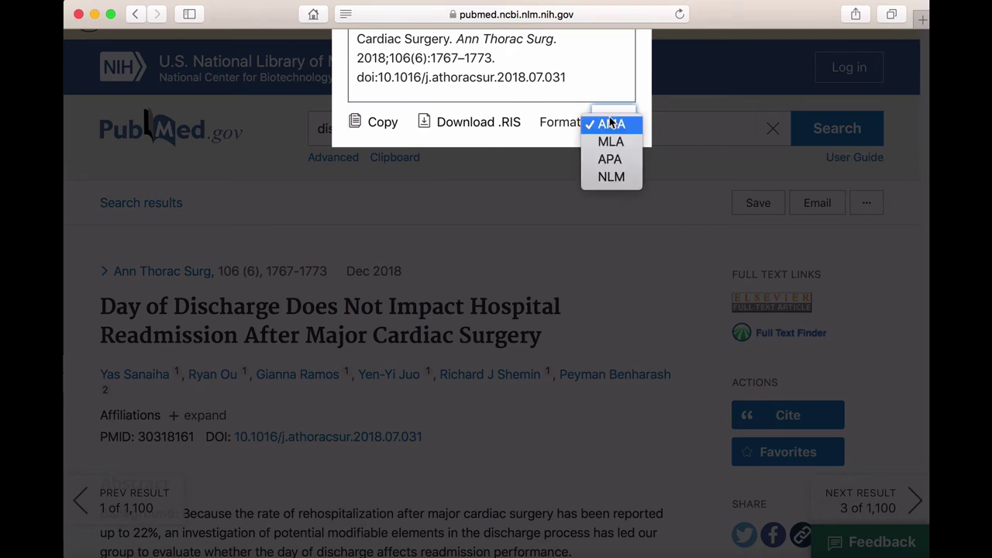
{"action": "left_click", "coordinate": [625, 160]}
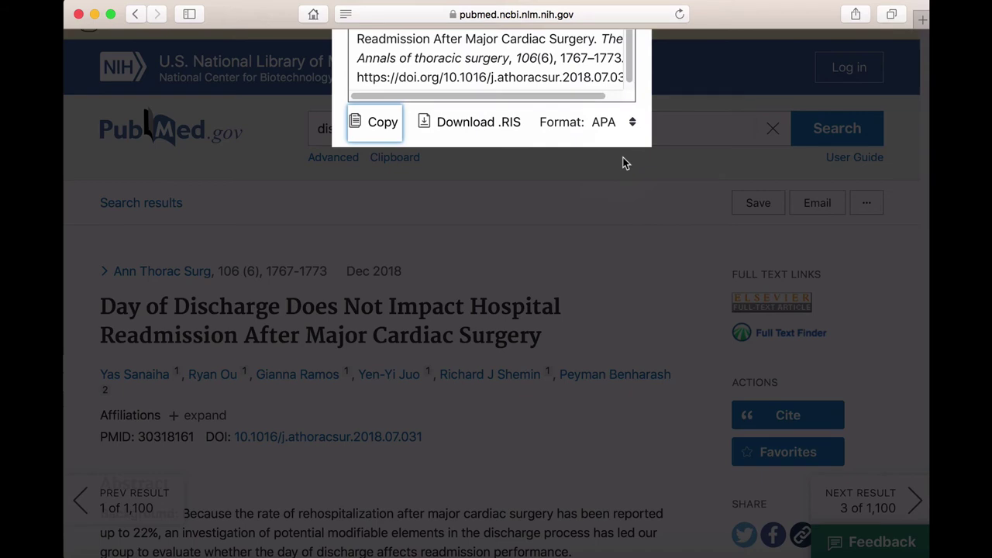
{"action": "left_click", "coordinate": [555, 356]}
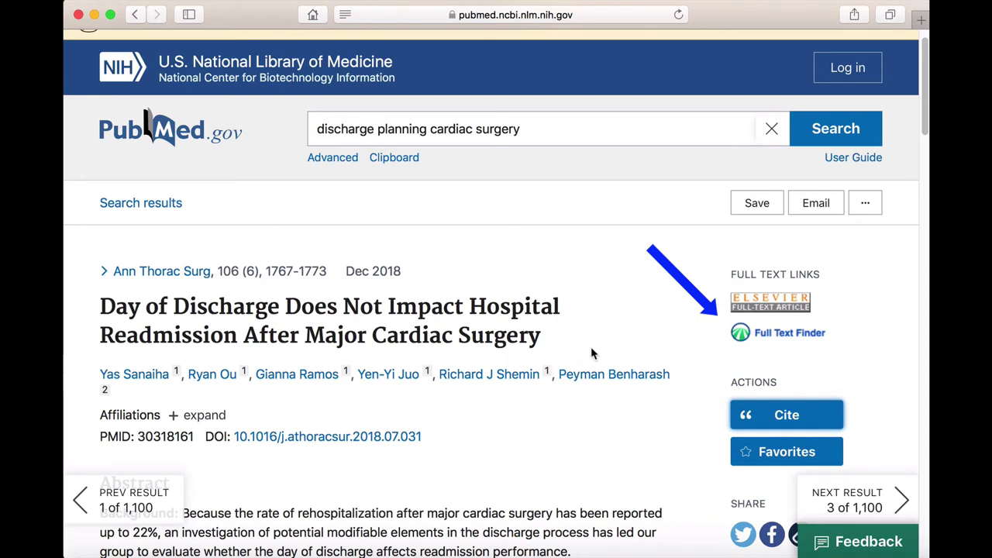
Open the Day of Discharge open-access full text, then check Full Text Finder for the TAVI meta-analysis
{"action": "left_click", "coordinate": [774, 335]}
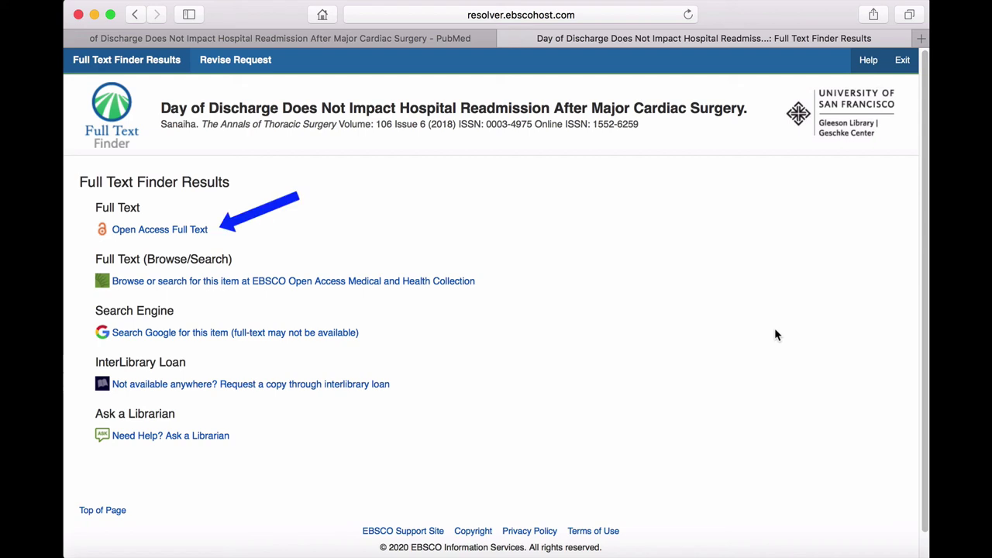
{"action": "left_click", "coordinate": [206, 233]}
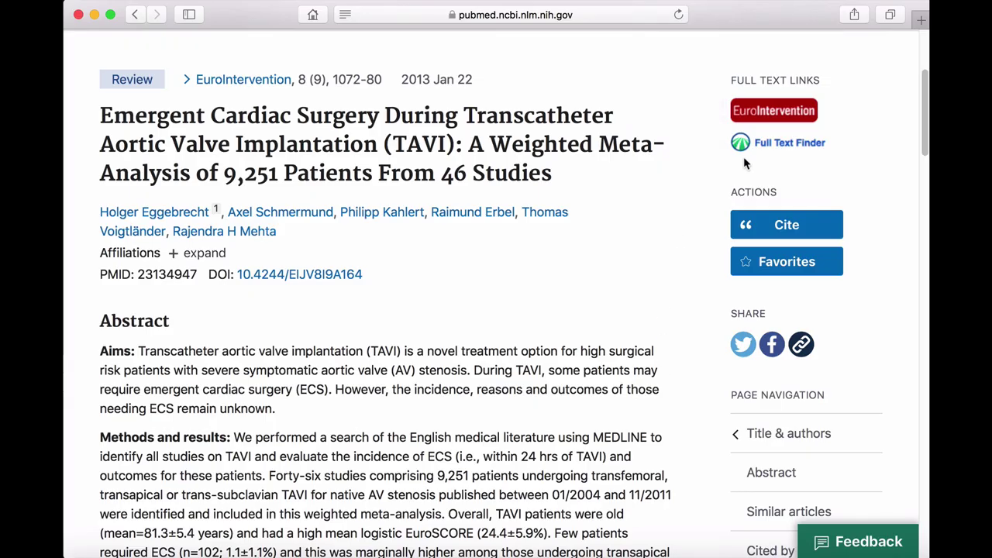
{"action": "left_click", "coordinate": [769, 145]}
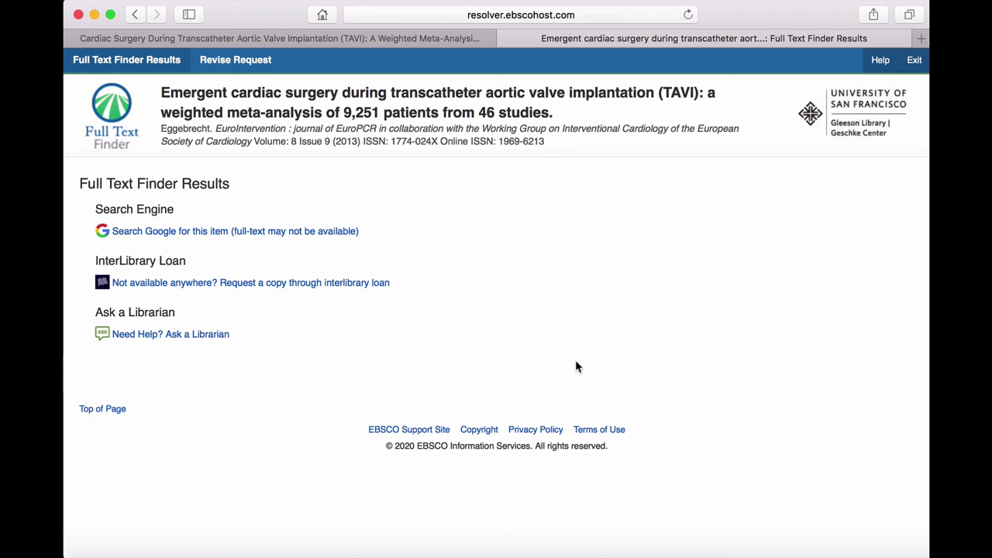
Search Google for the TAVI meta-analysis title, then return to the Full Text Finder results
{"action": "left_click", "coordinate": [339, 232]}
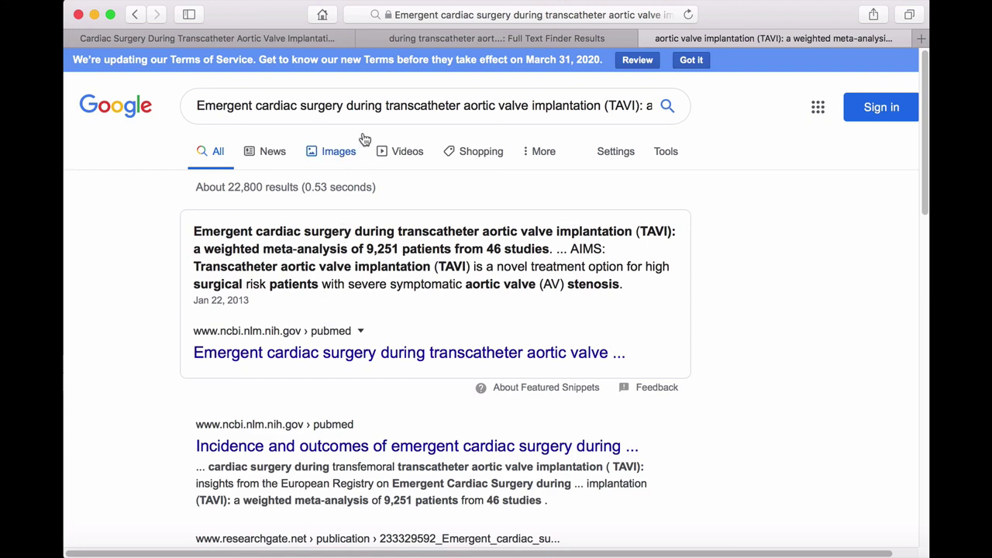
{"action": "left_click", "coordinate": [392, 38]}
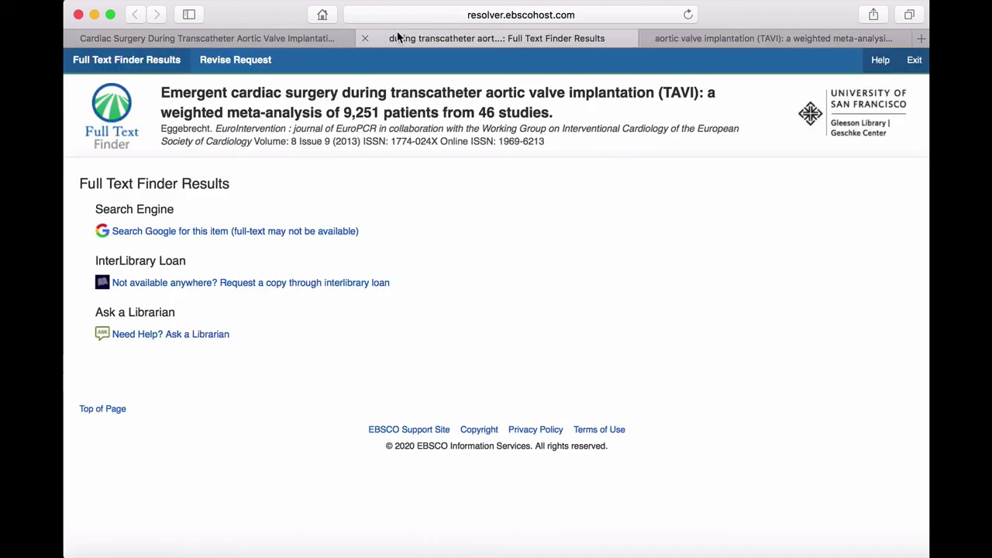